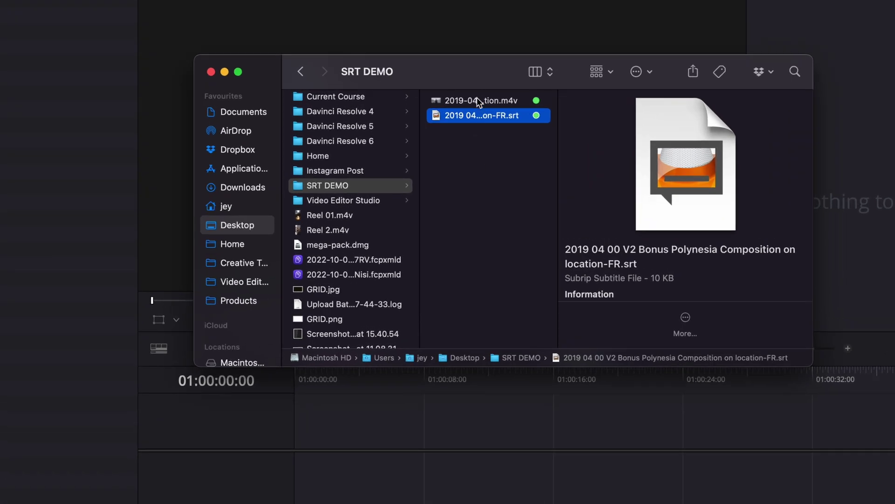
- Select the m4v movie and its srt file in SRT DEMO and import both into Resolve
left_click(479, 101)
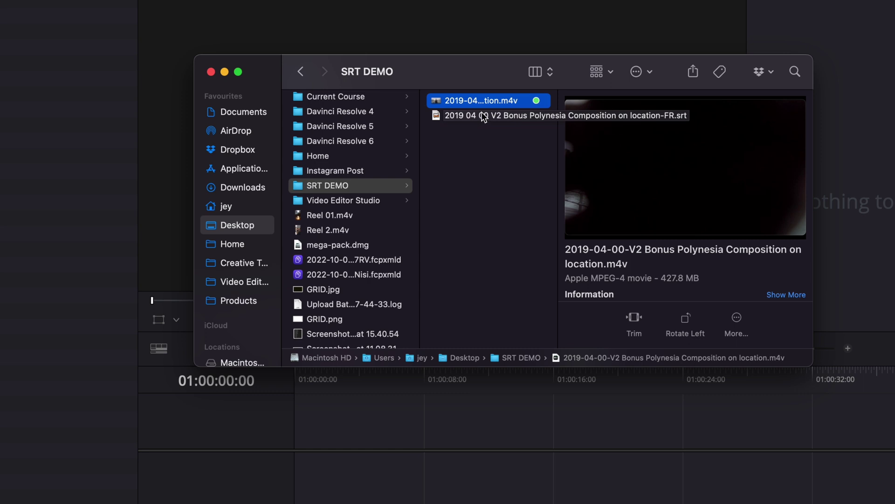
left_click(481, 113, "shift")
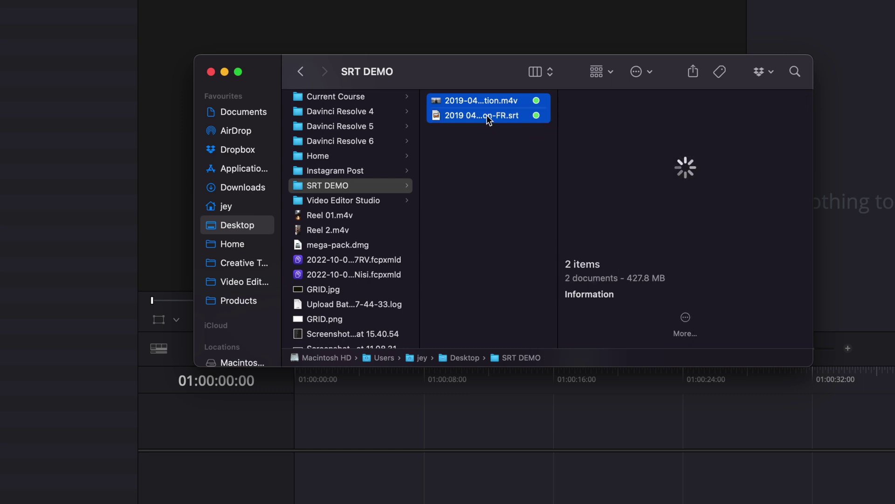
left_click_drag(489, 120, 45, 49)
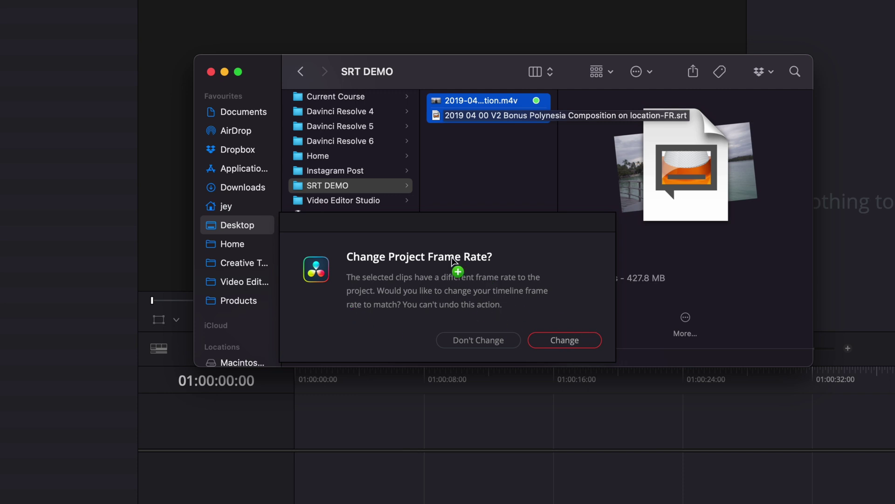
- Accept the project frame-rate change and create a timeline from the video clip
left_click(557, 338)
left_click(557, 338)
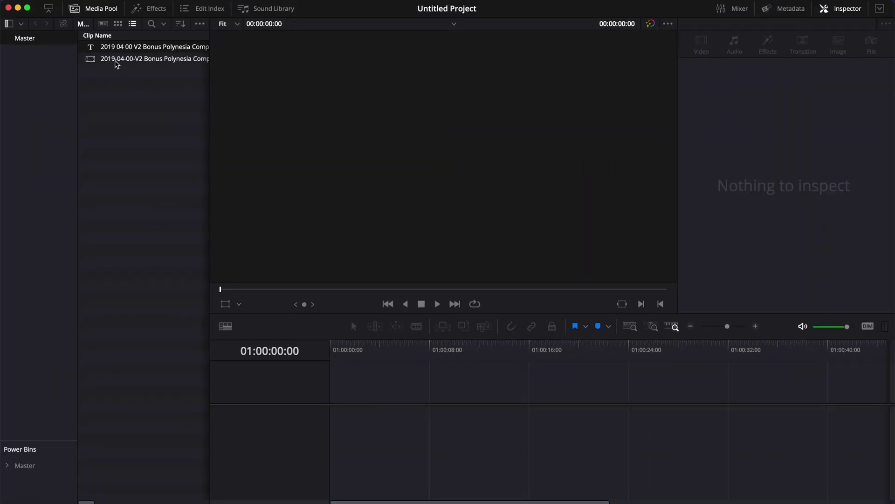
left_click_drag(120, 65, 342, 424)
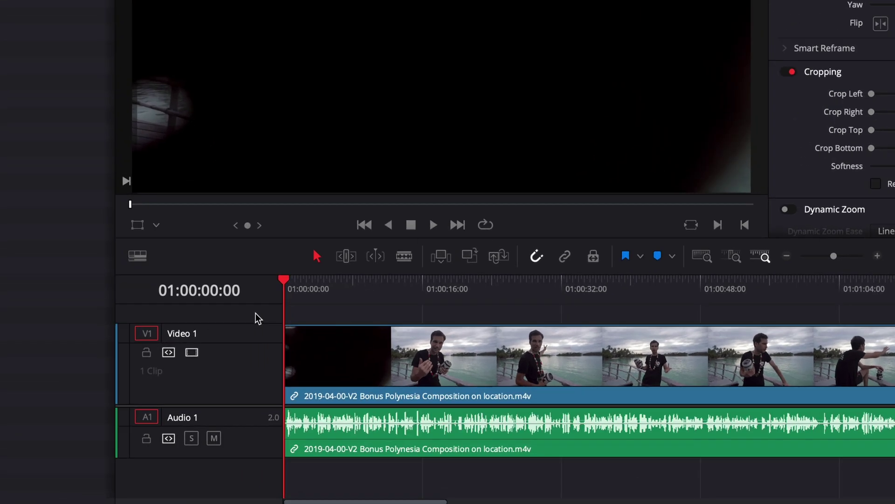
- Add a subtitle track and place the imported SRT captions on Subtitle 1
right_click(310, 368)
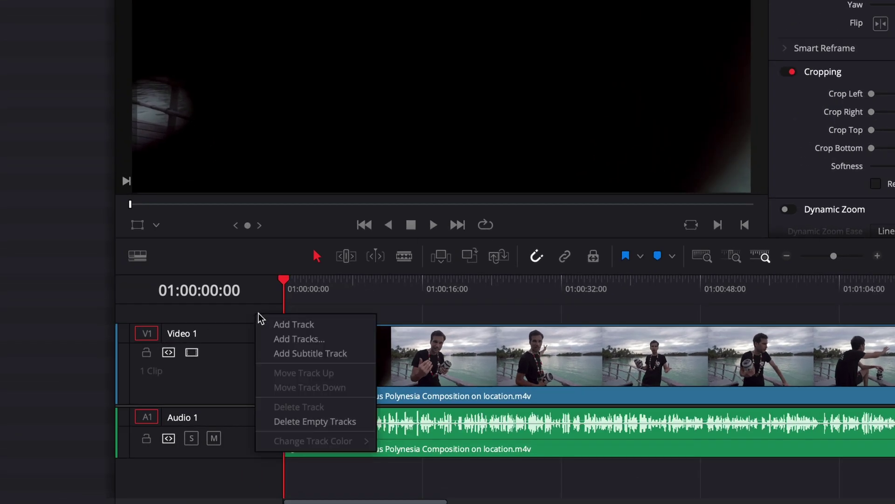
left_click(289, 353)
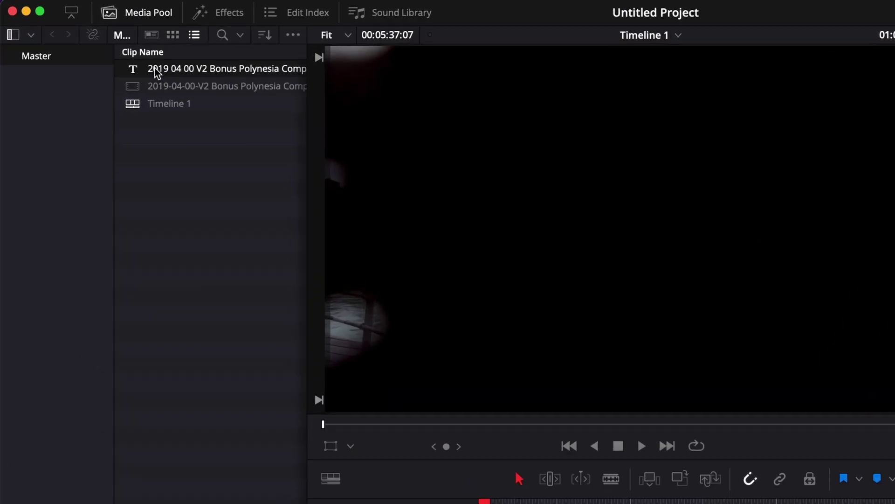
left_click_drag(105, 49, 339, 371)
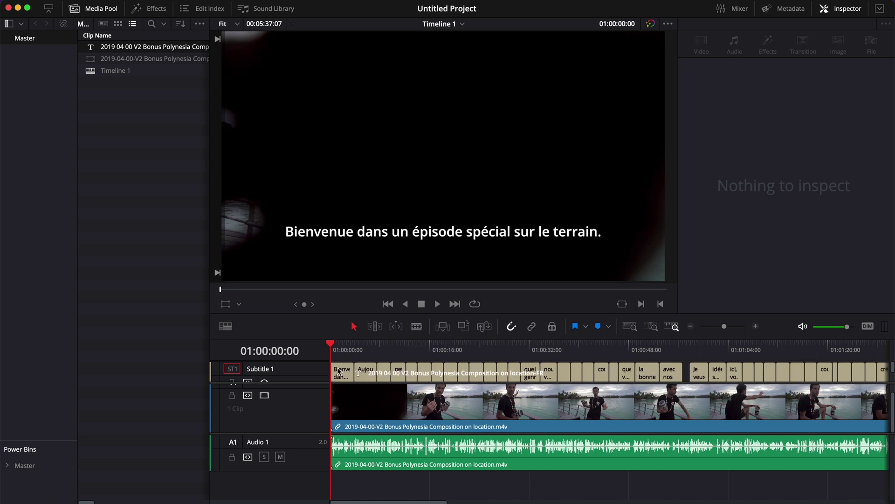
- Select every clip on Subtitle 1 and move them all 10 frames later
left_click(369, 403)
left_click(408, 356)
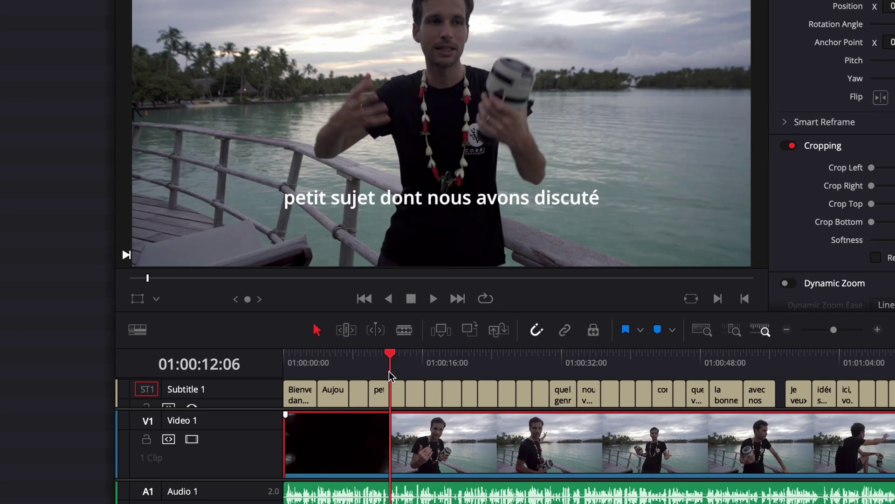
left_click_drag(398, 372, 299, 376)
key("ctrl+minus")
key("ctrl+minus")
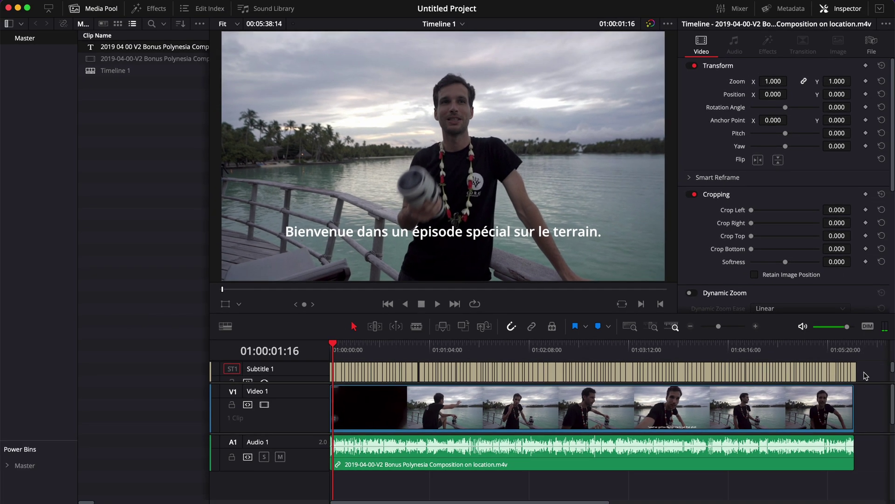
left_click_drag(894, 394, 258, 383)
left_click_drag(314, 365, 314, 364)
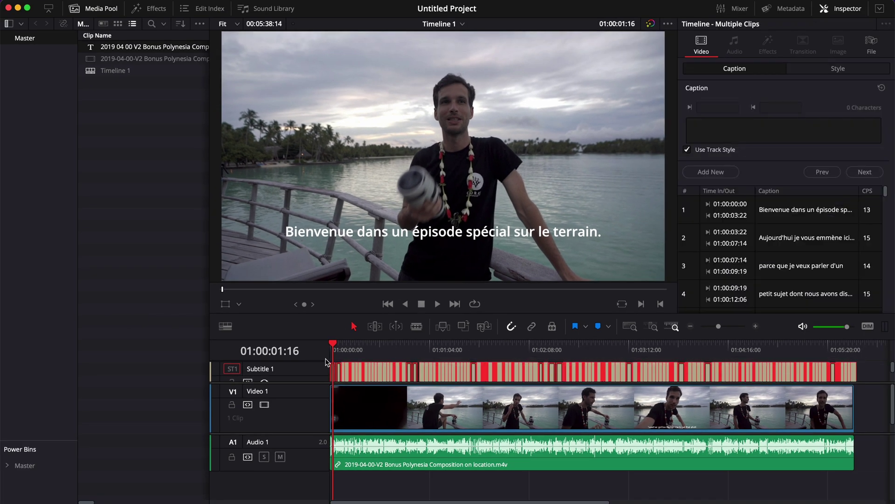
key("ctrl+equal")
key("ctrl+equal")
key("ctrl+equal")
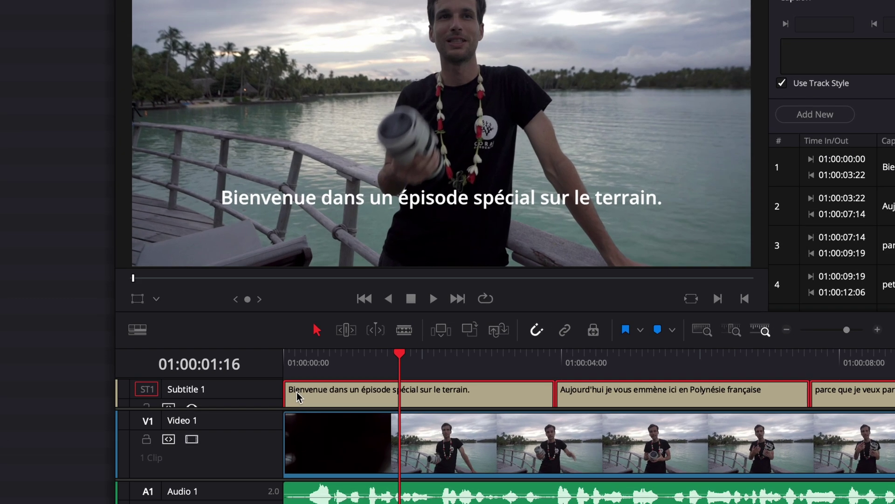
left_click_drag(296, 392, 325, 393)
- Trim the ends of the first two subtitles so the first captions run back-to-back
left_click(317, 364)
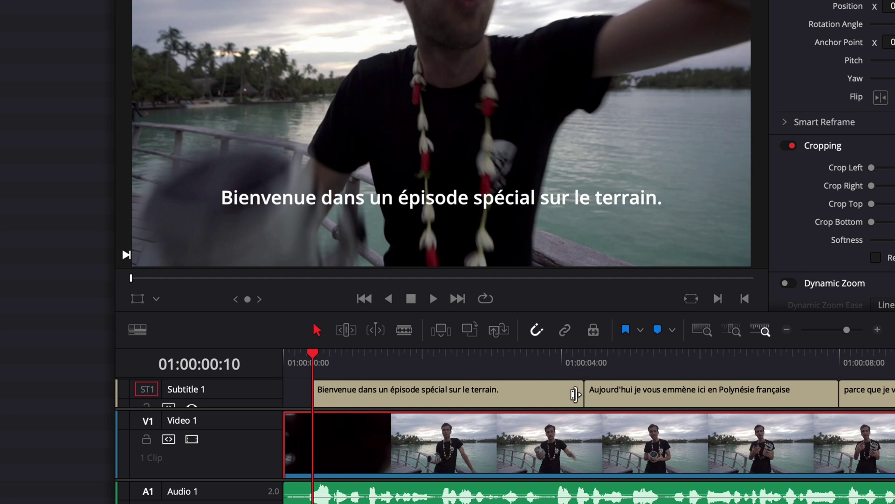
left_click_drag(583, 394, 555, 394)
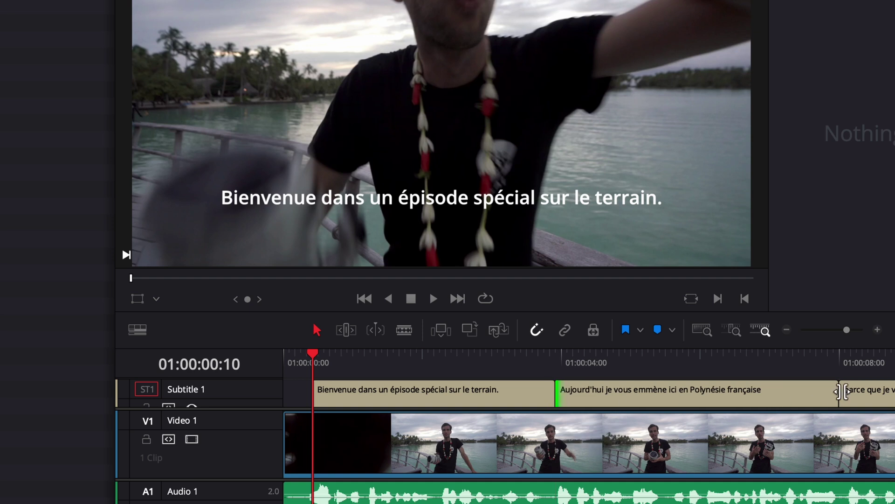
left_click_drag(838, 392, 805, 394)
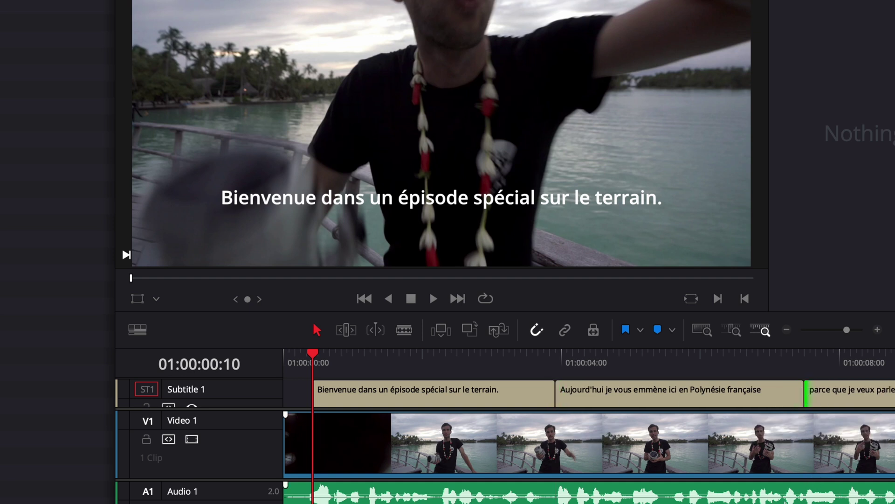
left_click(342, 394)
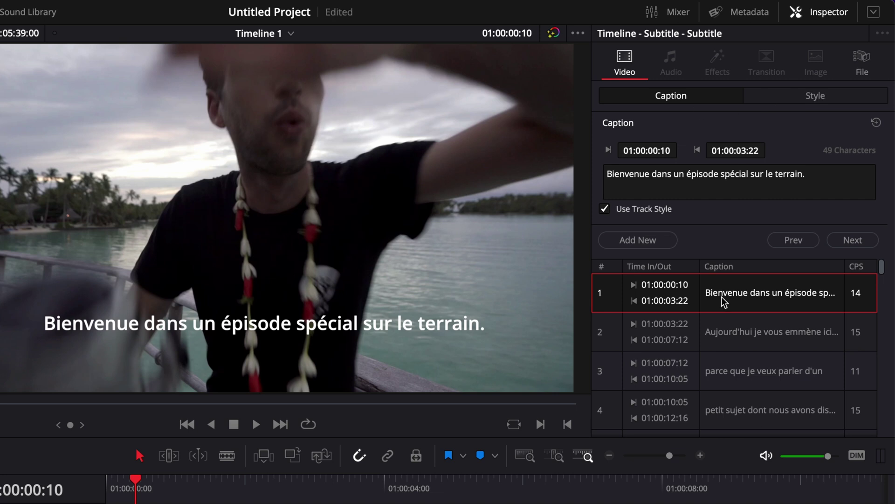
left_click(726, 327)
left_click(722, 364)
left_click(723, 403)
left_click(725, 373)
left_click(726, 332)
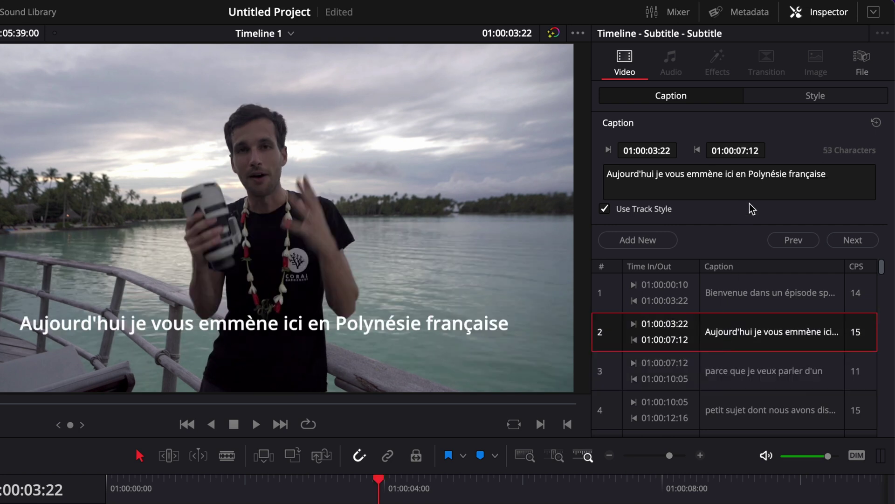
left_click(838, 174)
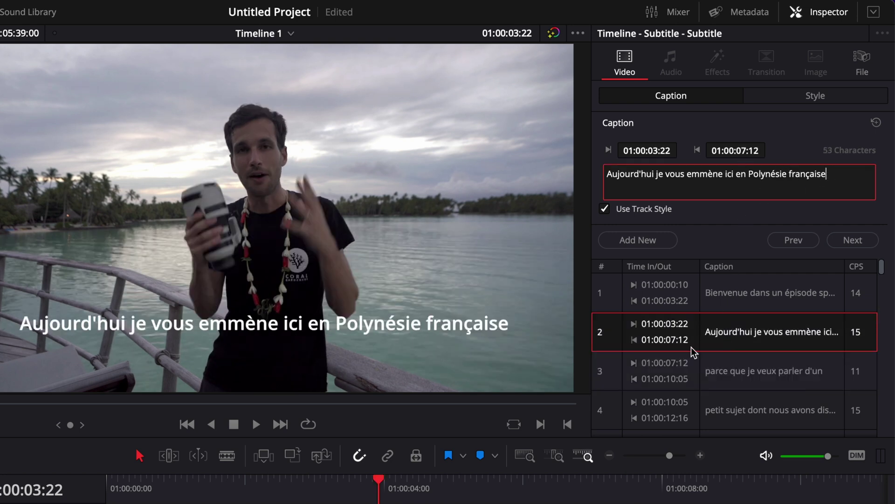
scroll(746, 355, "down", 10)
left_click(751, 360)
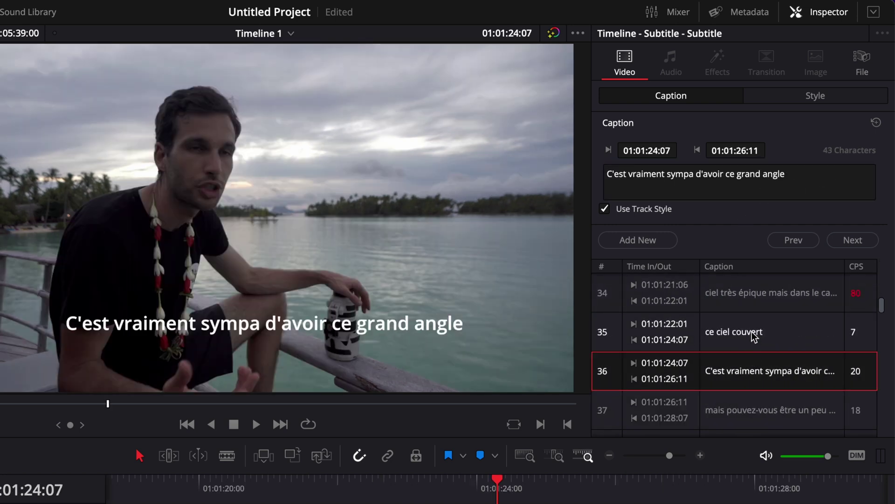
left_click(762, 297)
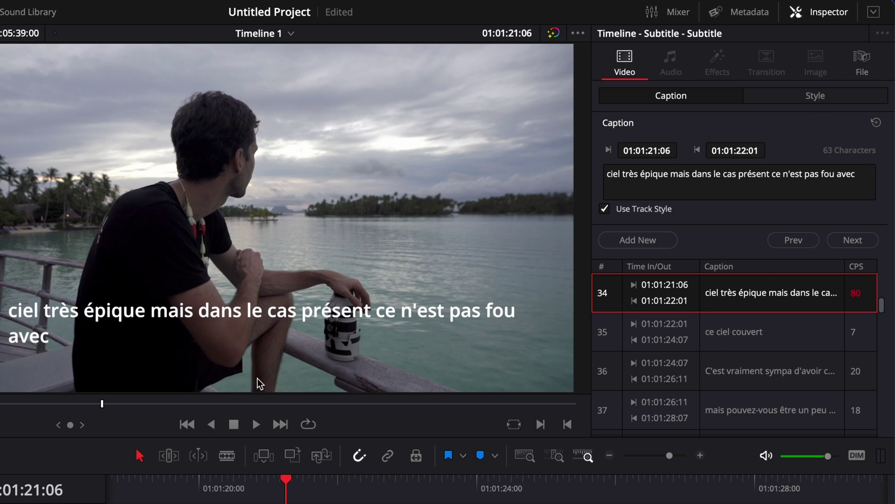
key("Home")
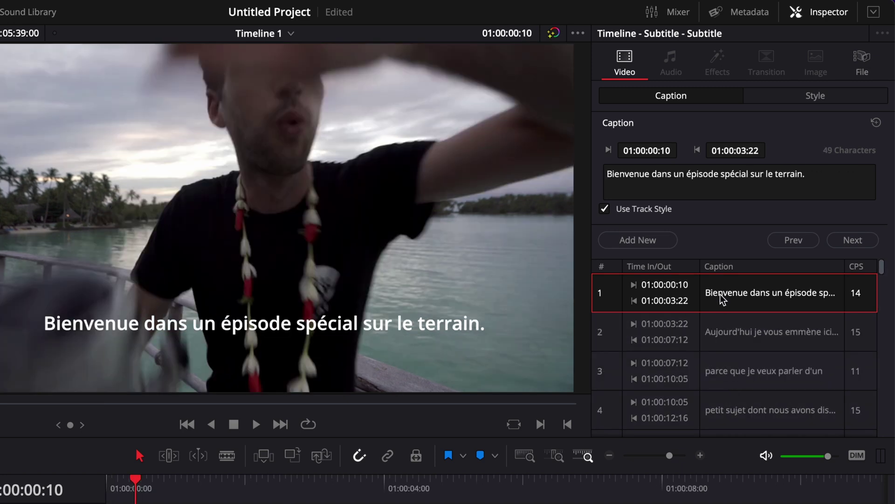
scroll(717, 333, "down", 20)
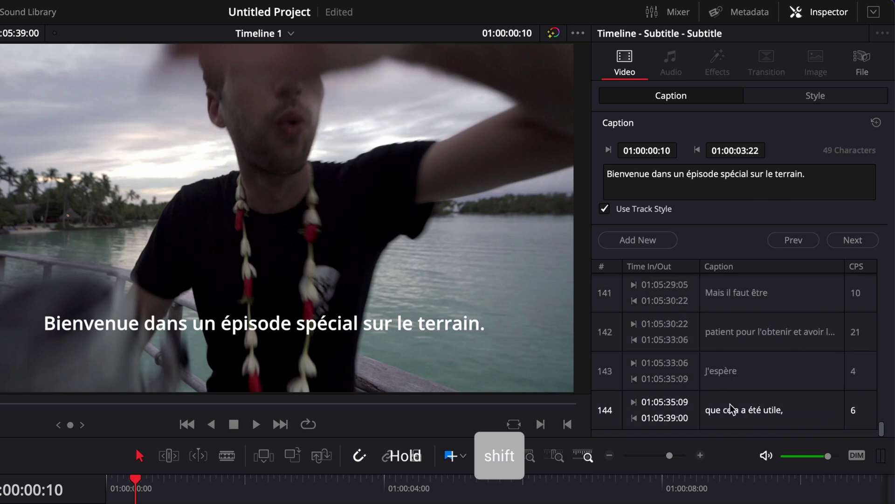
- Select captions 1 through 144, fit the timeline with Shift+Z, and toggle Use Track Style off and on
left_click(741, 411, "shift")
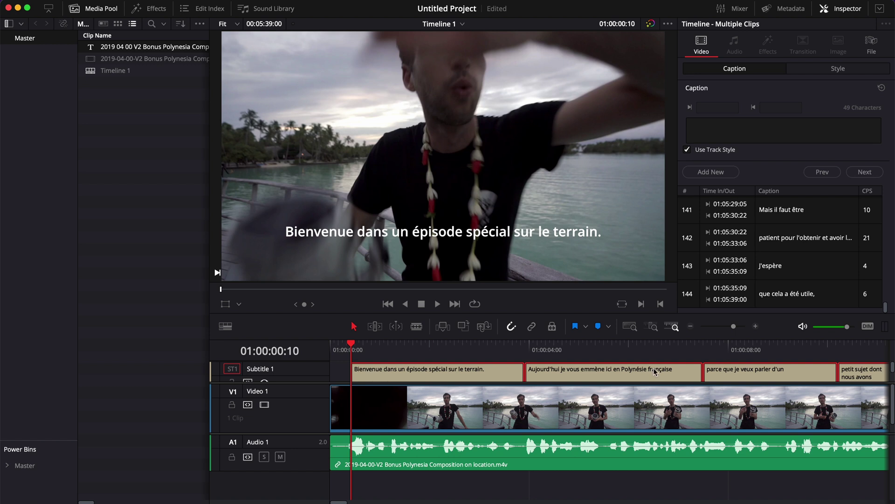
key("shift+z")
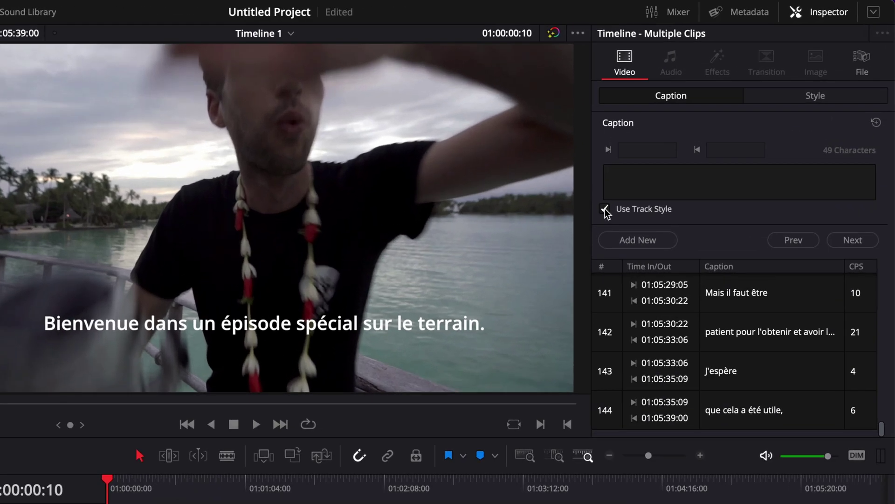
left_click(605, 209)
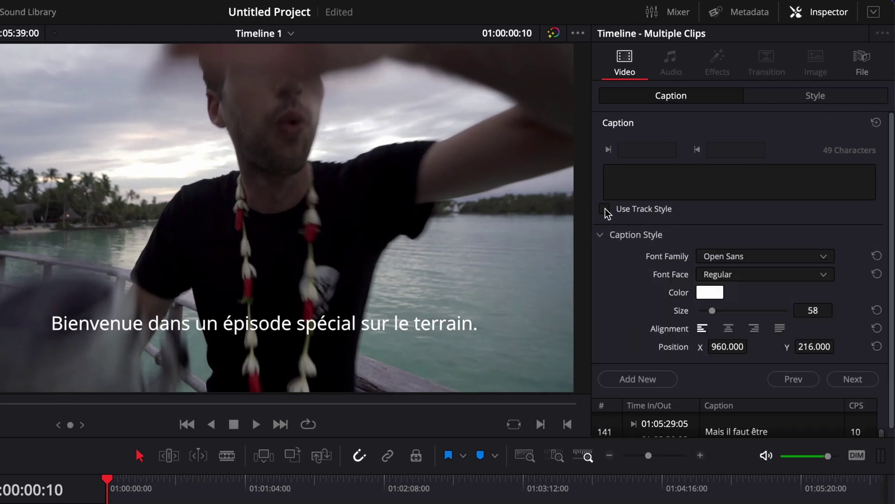
left_click(606, 208)
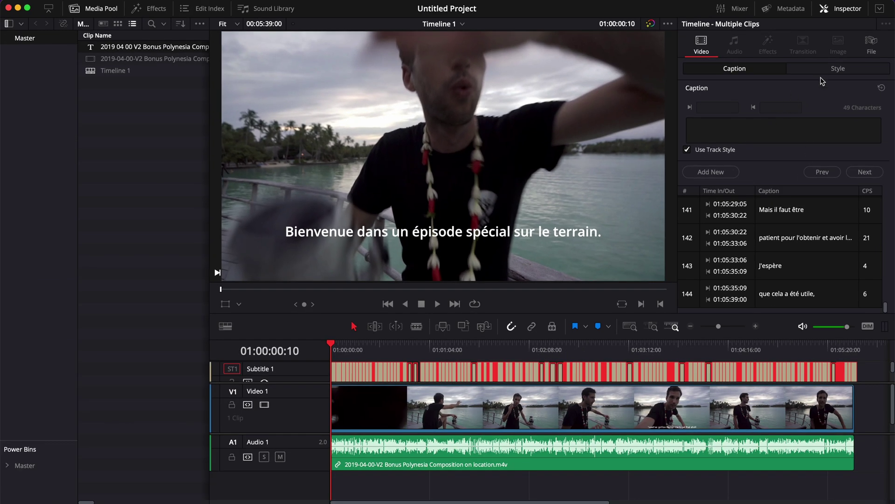
- Style the subtitle track with the Nadeem font, size 45, centre-aligned
left_click(818, 70)
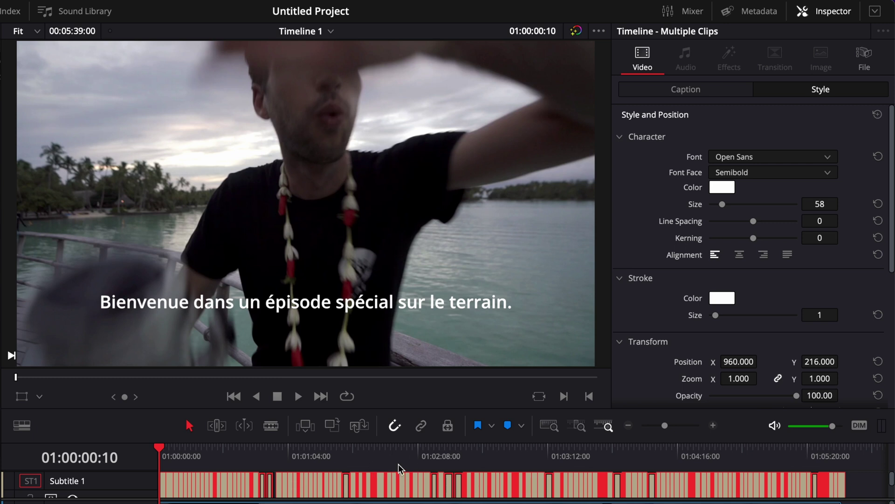
left_click(748, 159)
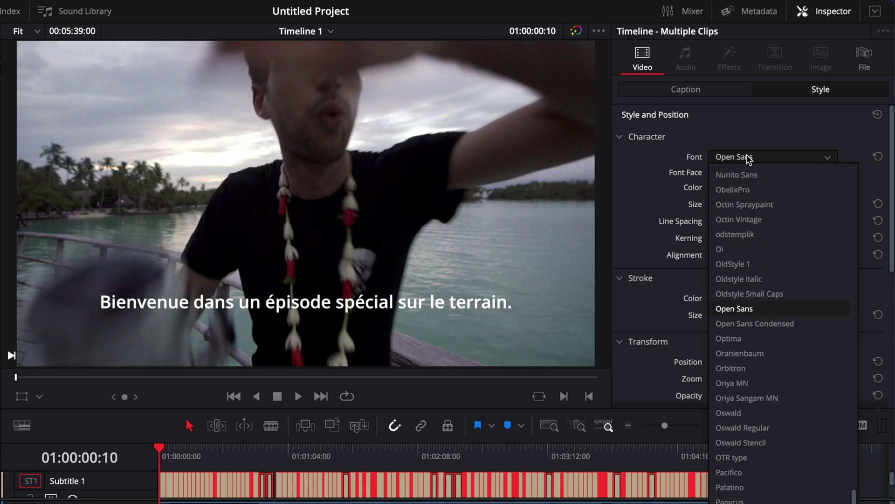
type("nadeem")
key("Return")
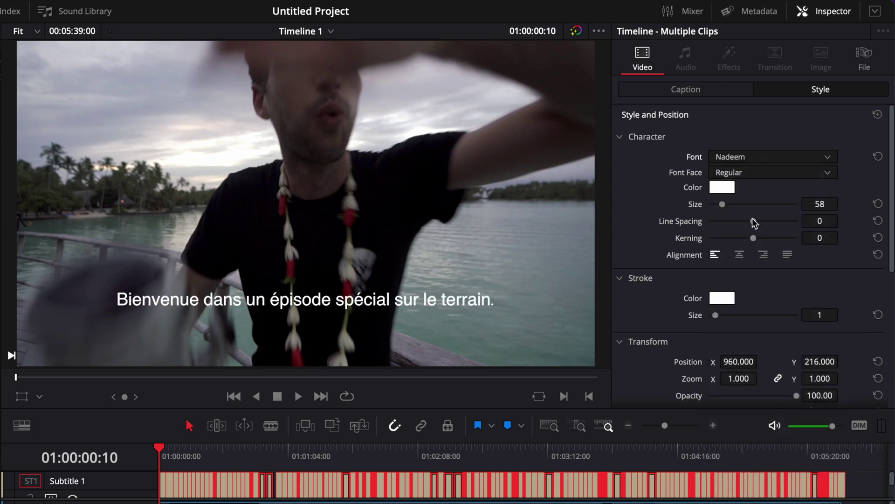
mouse_move(823, 204)
left_mouse_down()
mouse_move(811, 204)
mouse_move(826, 202)
left_mouse_up()
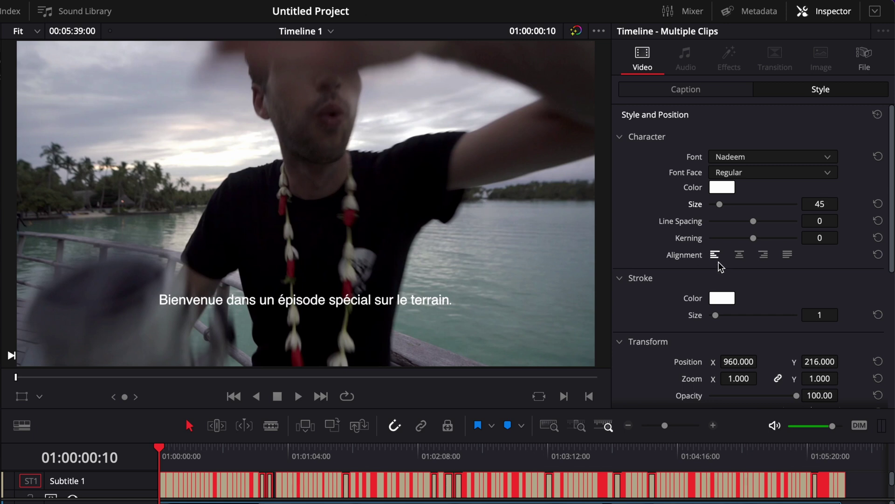
left_click(739, 257)
- Set the subtitle outline colour to black
scroll(767, 292, "down", 1)
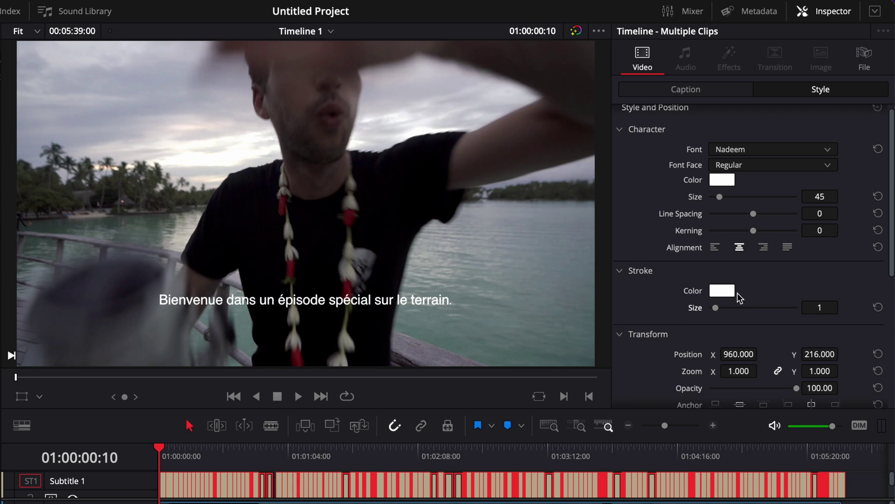
left_click(727, 291)
scroll(596, 380, "up", 3)
left_click(540, 332)
left_click(634, 486)
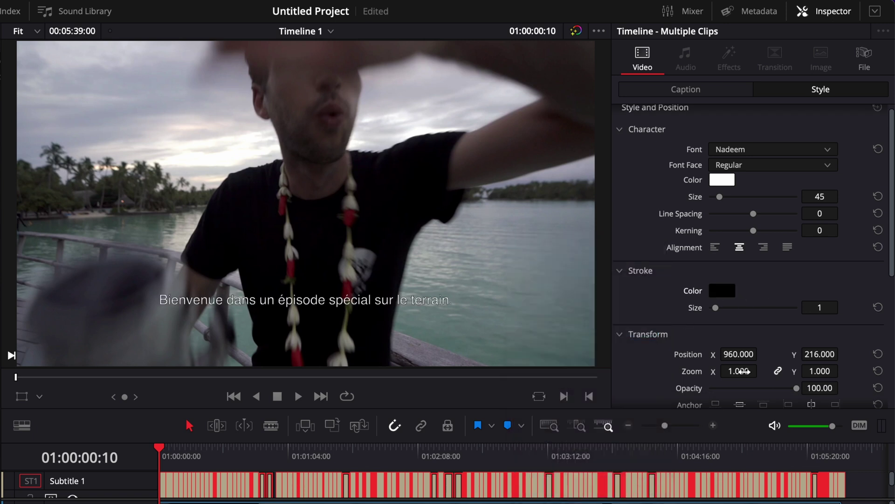
- Reset the thickened outline to white size 1 and lower Position Y to 153
left_click_drag(717, 311, 723, 312)
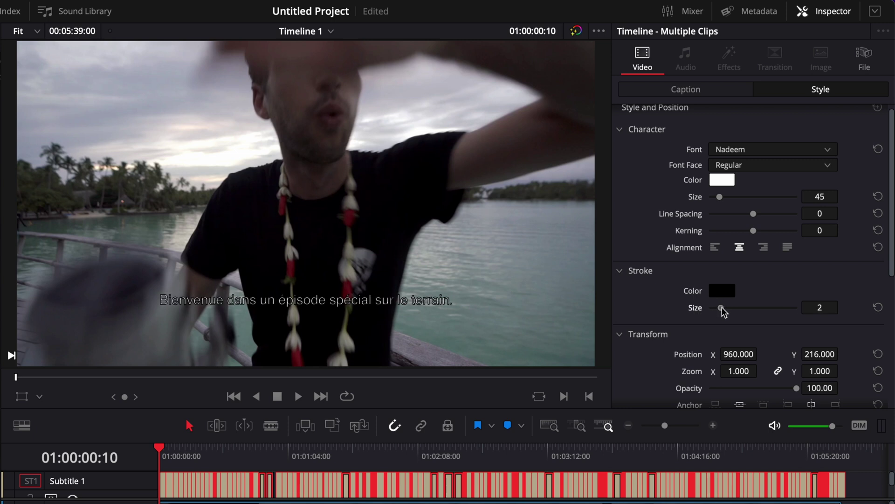
double_click(697, 309)
double_click(696, 293)
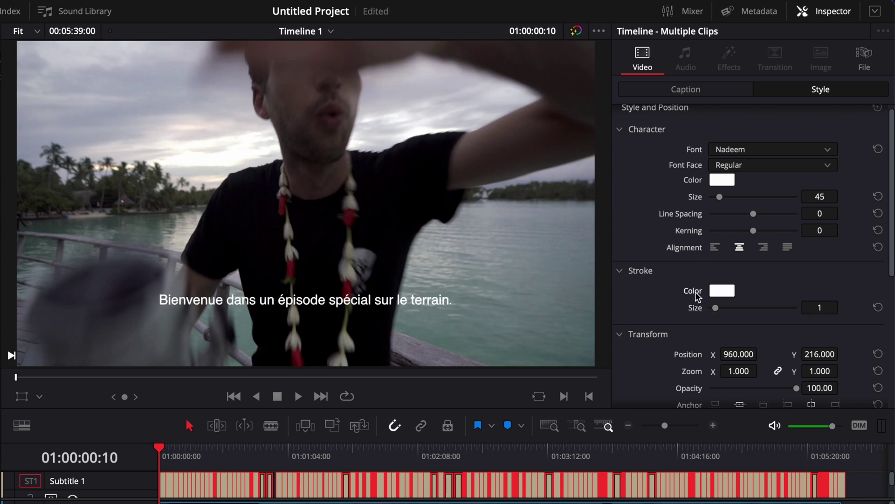
scroll(691, 326, "down", 2)
left_click_drag(819, 306, 794, 305)
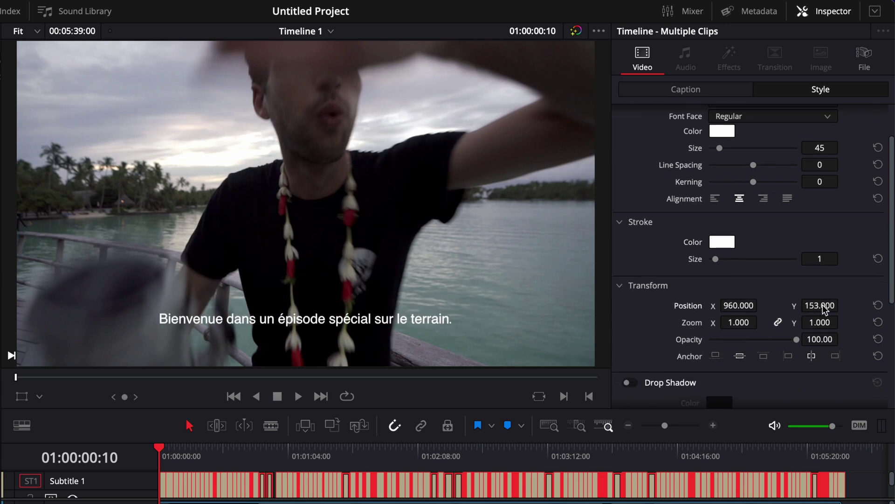
- Enable a drop shadow with offset 10 / -10, blur 20 and opacity 56
scroll(690, 345, "down", 5)
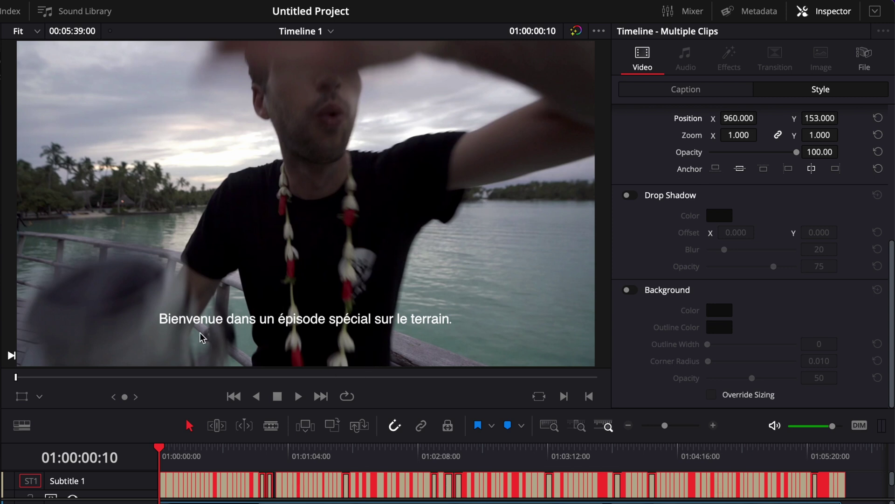
left_click(629, 195)
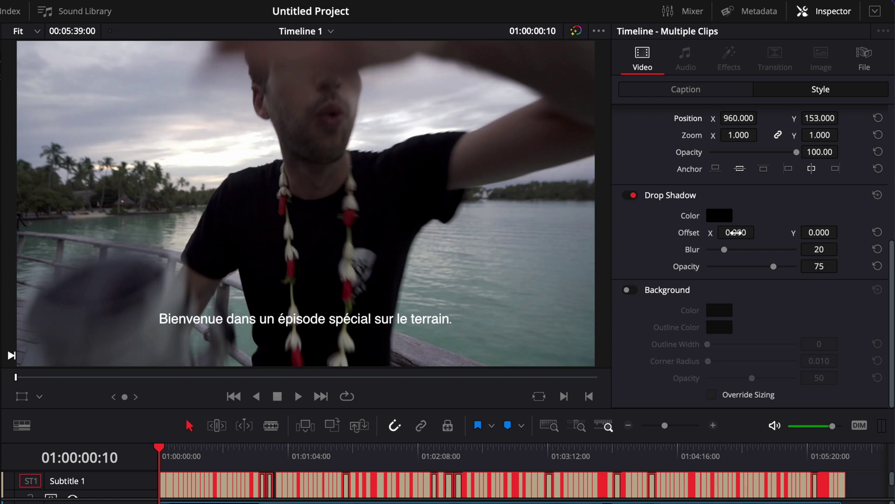
left_click_drag(736, 233, 842, 233)
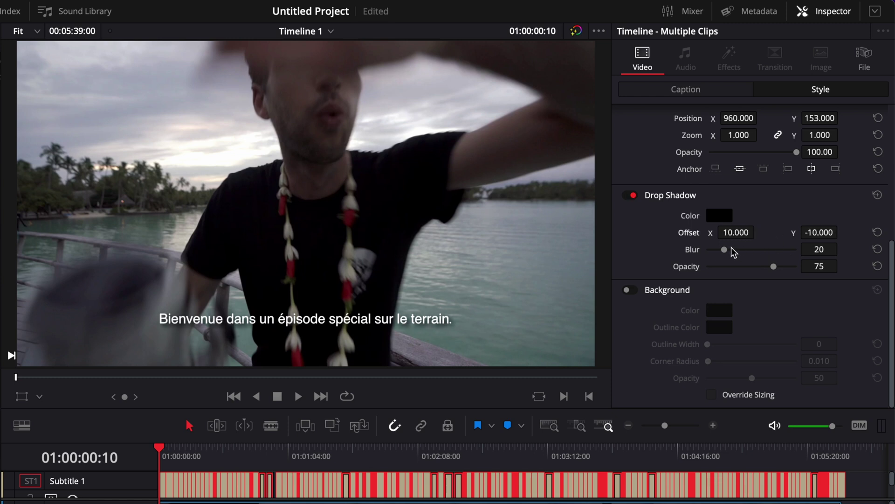
mouse_move(725, 251)
left_mouse_down()
mouse_move(822, 265)
mouse_move(716, 257)
left_mouse_up()
mouse_move(774, 266)
left_mouse_down()
mouse_move(719, 266)
mouse_move(756, 267)
left_mouse_up()
left_click_drag(715, 250, 725, 249)
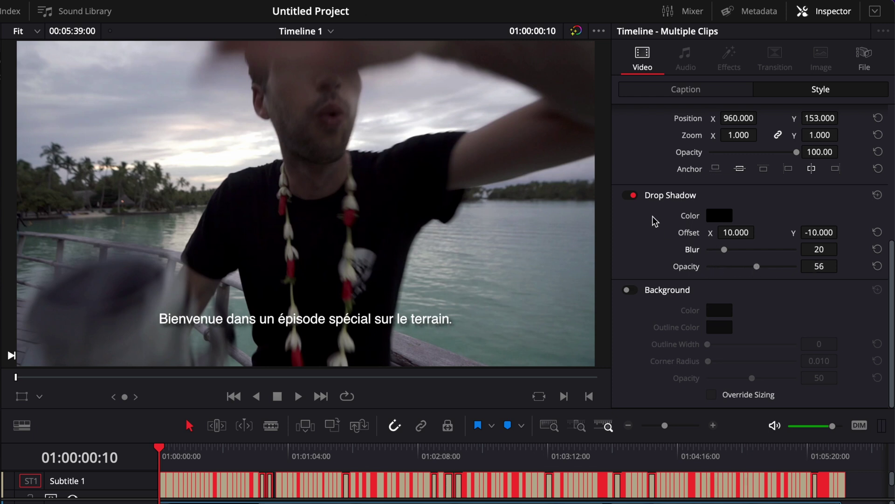
- Turn off the drop shadow, enable Background, and select the petit sujet subtitle clip
left_click(633, 196)
left_click(628, 290)
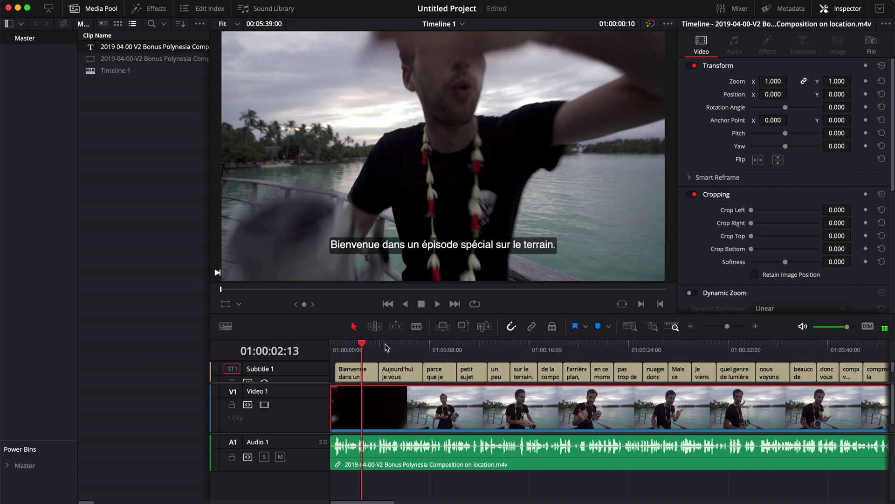
left_click_drag(357, 355, 475, 355)
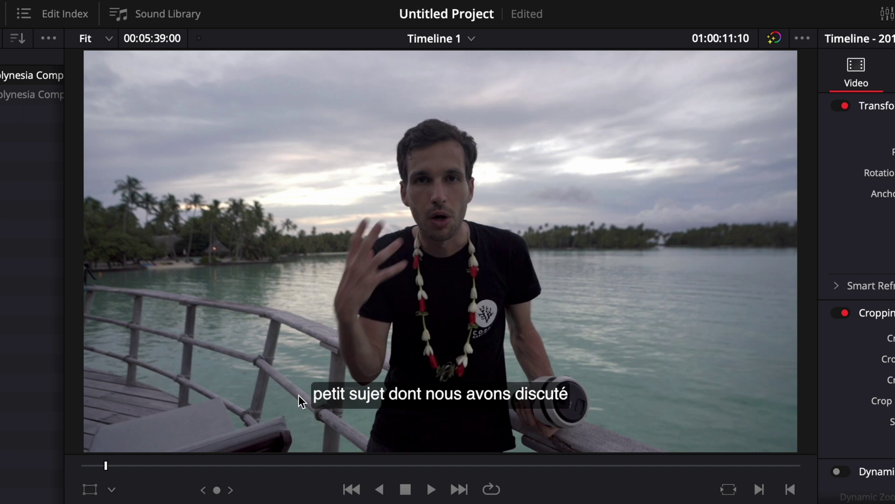
left_click(300, 396)
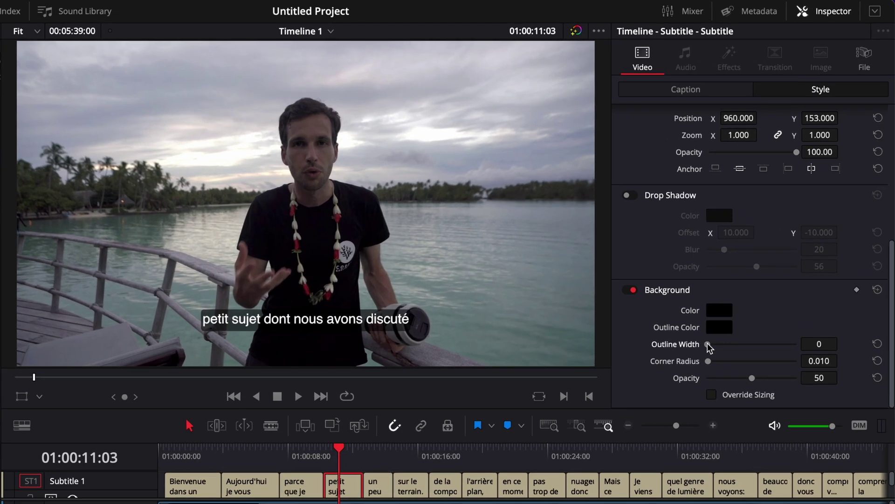
- Set the background box to outline width 30, opacity 100 and corner radius 0.023
left_click_drag(708, 345, 785, 349)
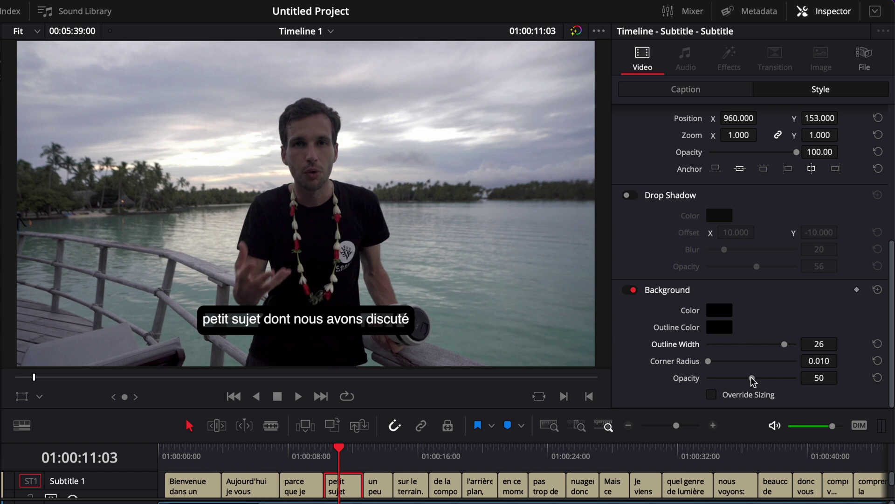
left_click_drag(752, 379, 835, 390)
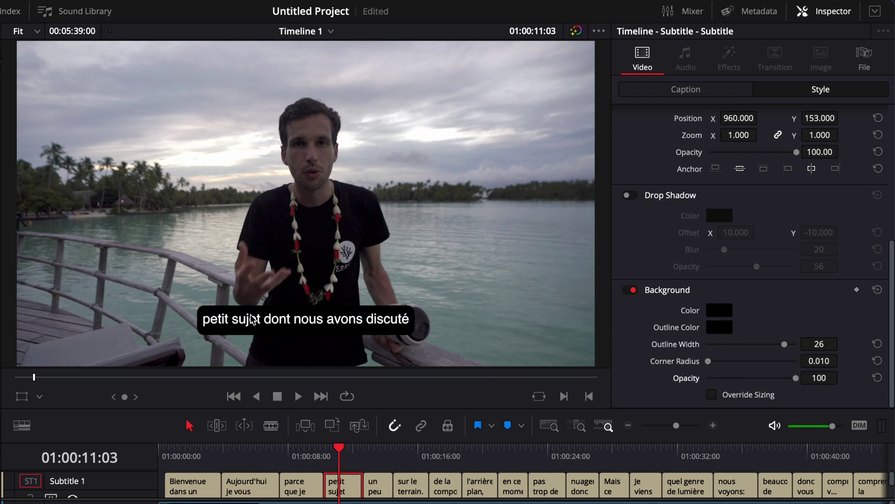
key("ctrl+z")
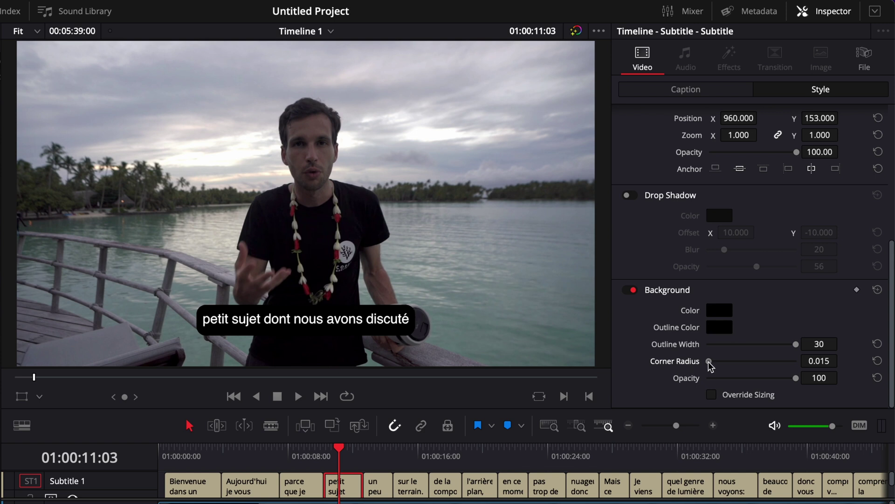
left_click_drag(709, 362, 704, 363)
scroll(513, 364, "up", 3)
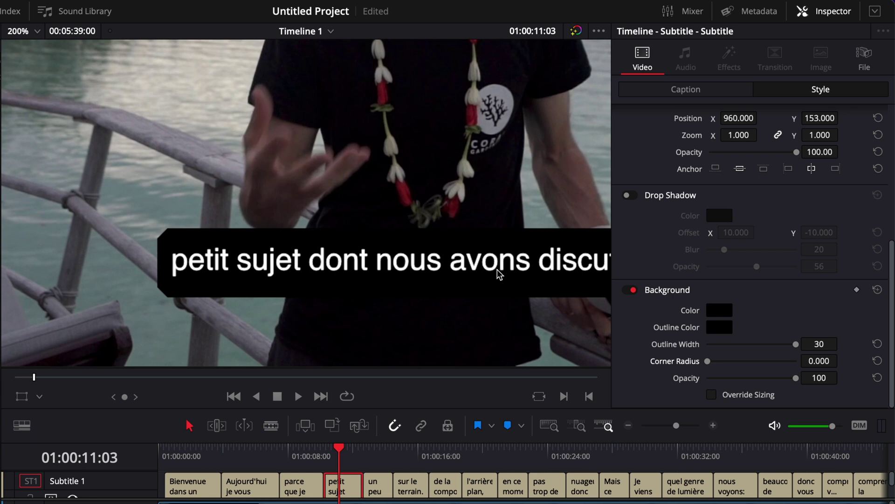
mouse_move(708, 361)
left_mouse_down()
mouse_move(747, 367)
mouse_move(714, 366)
left_mouse_up()
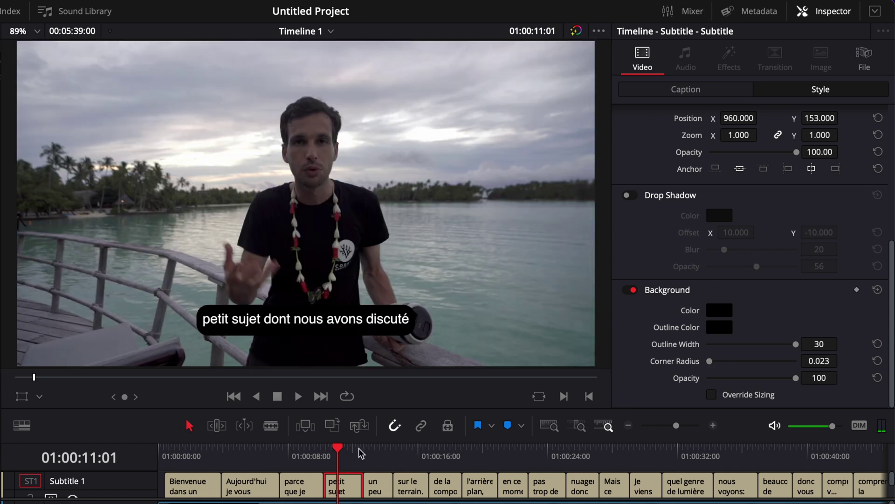
mouse_move(357, 452)
left_mouse_down()
mouse_move(367, 454)
mouse_move(226, 456)
mouse_move(344, 463)
left_mouse_up()
- Turn on Override Sizing for the background and set height 0.107 and width 1.511
left_click(343, 487)
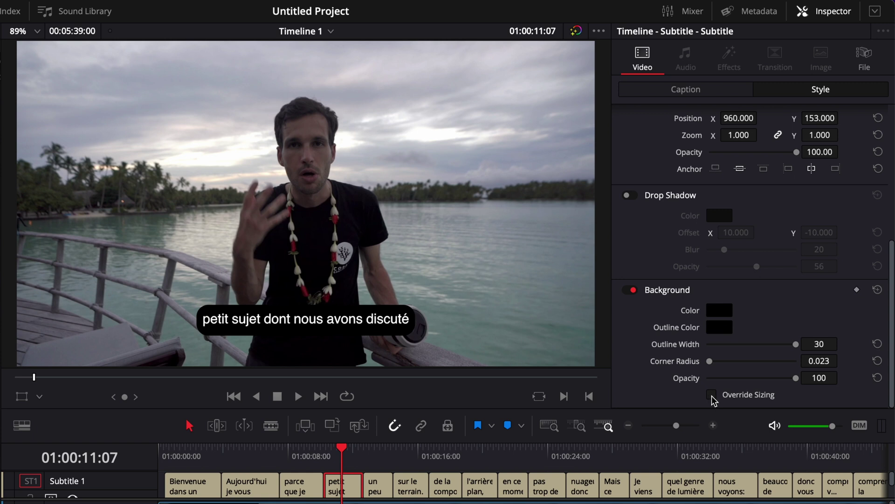
left_click(712, 395)
scroll(709, 389, "down", 3)
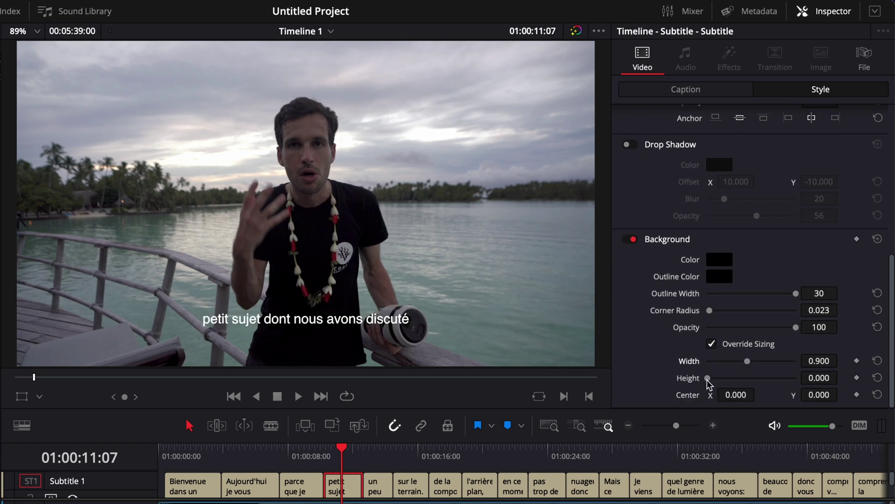
left_click_drag(707, 378, 712, 378)
left_click_drag(286, 460, 343, 465)
left_click(343, 485)
left_click_drag(746, 362, 776, 367)
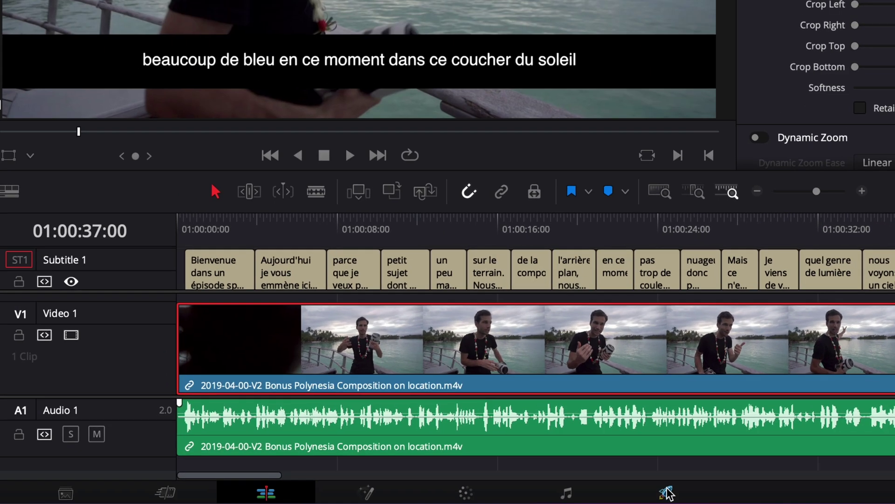
- Go to the Deliver page and start editing the render File Name field
left_click(670, 489)
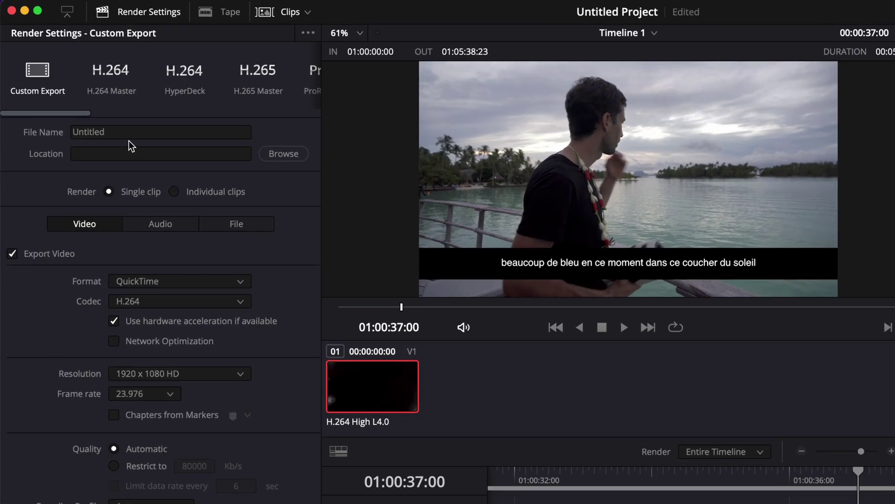
left_click(94, 95)
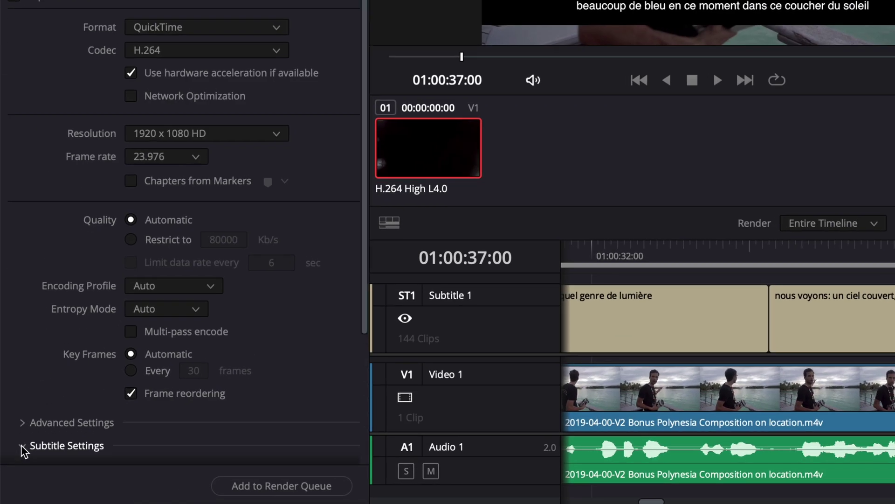
- Enable Export Subtitle, choose SRT, and set the format to Burn into video
left_click(23, 446)
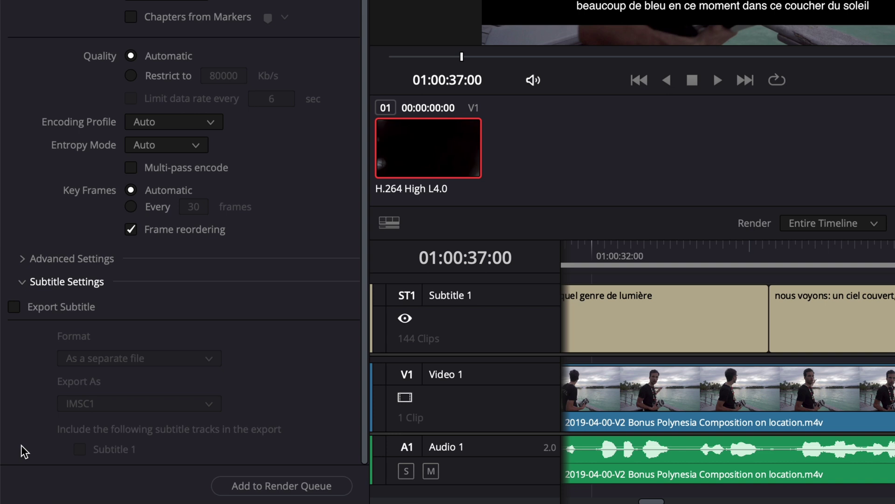
left_click(14, 306)
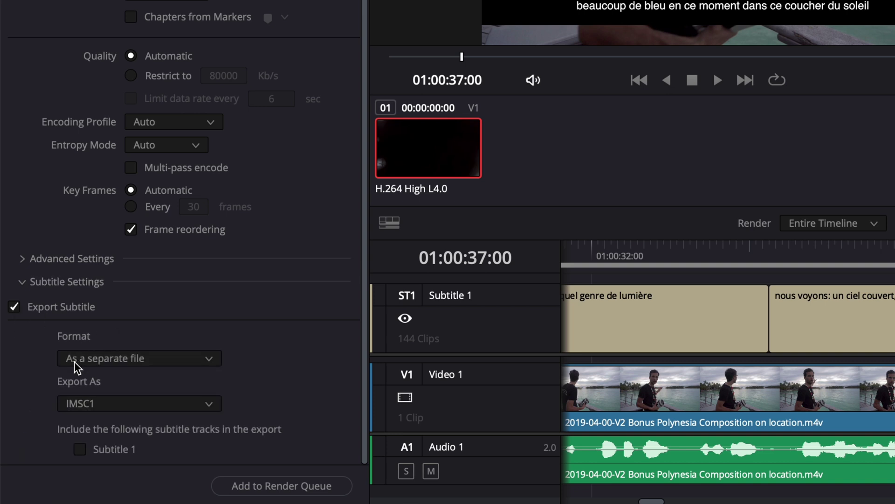
left_click(128, 400)
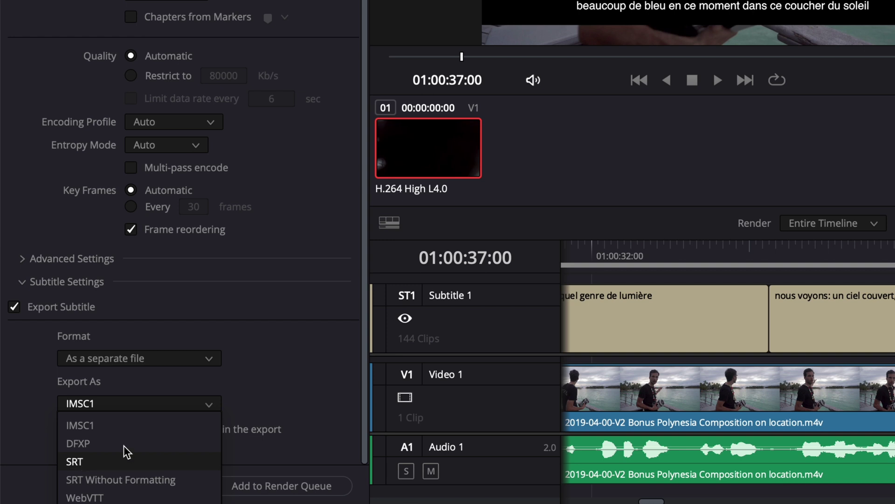
left_click(79, 463)
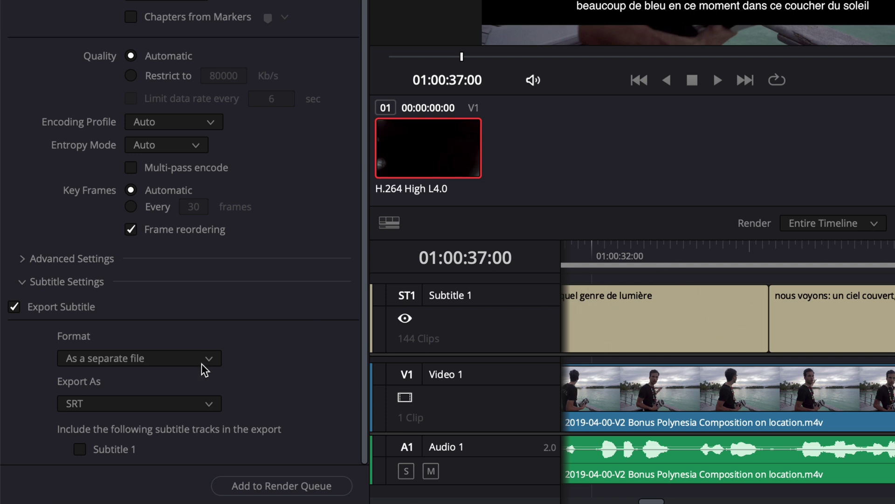
left_click(155, 362)
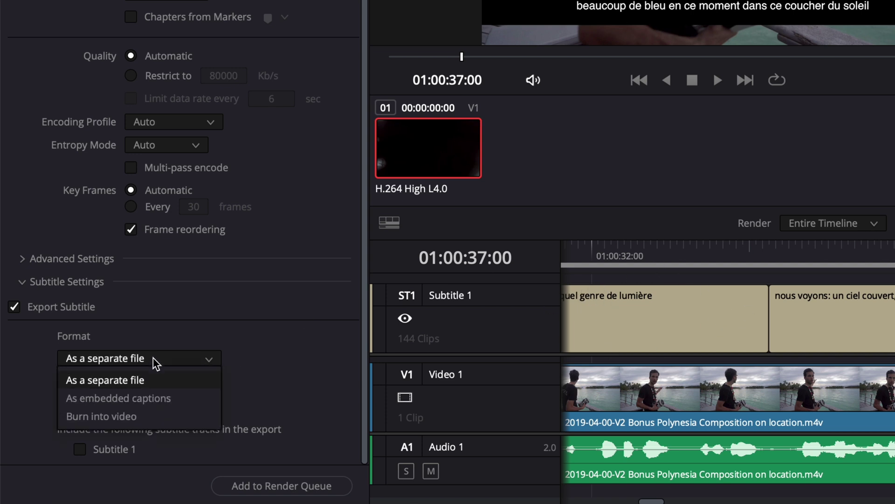
left_click(107, 416)
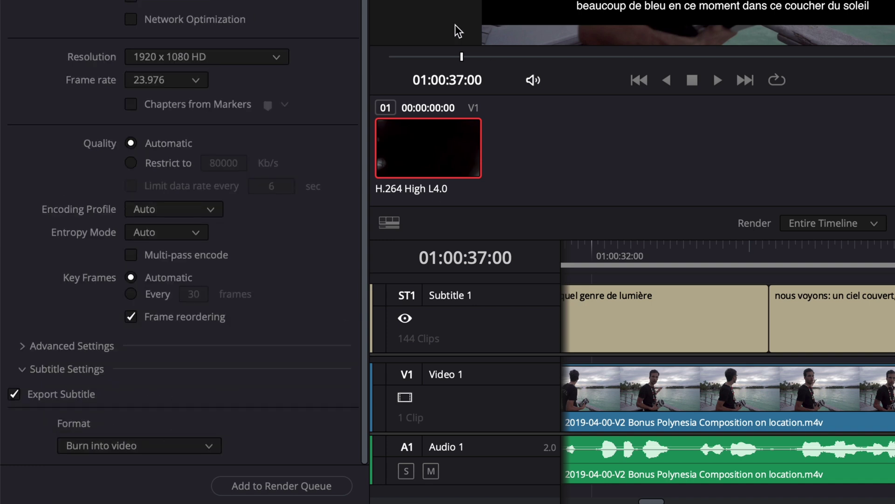
- Queue a render job saving TES.mov to the Desktop and start rendering it
left_click(278, 486)
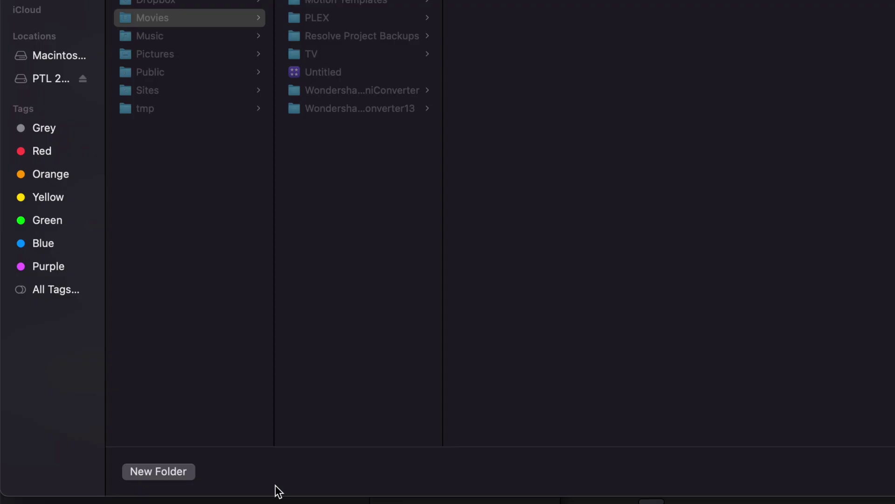
type("TEST1.mov")
key("Return")
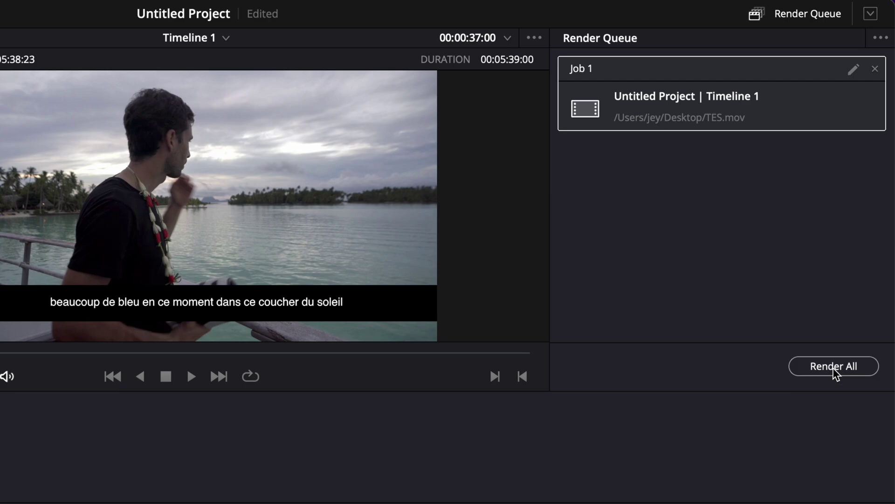
left_click(833, 368)
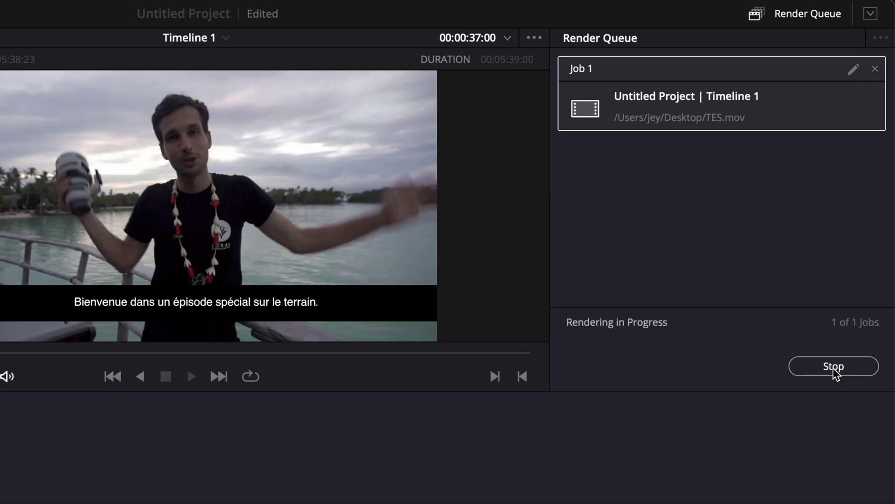